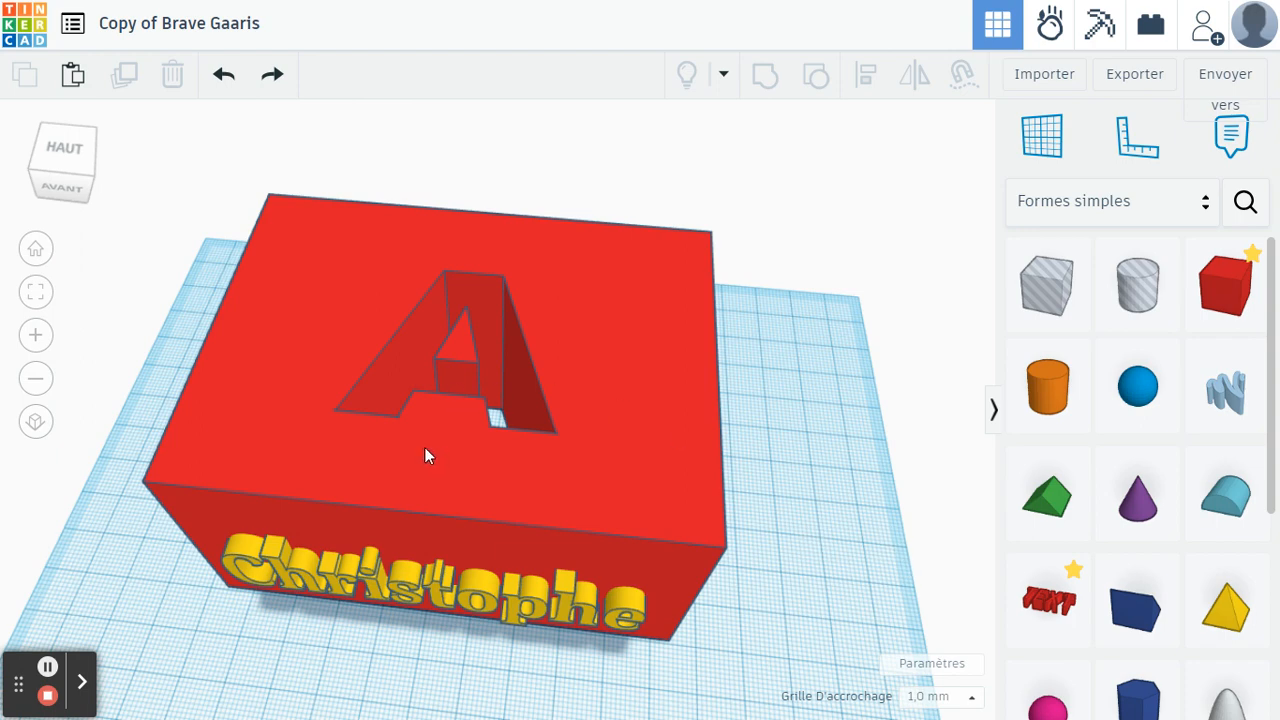
# Step: Place a new box on the workplane beside the red block and colour it yellow
pyautogui.moveTo(348, 504); pyautogui.dragTo(384, 361, button='right')
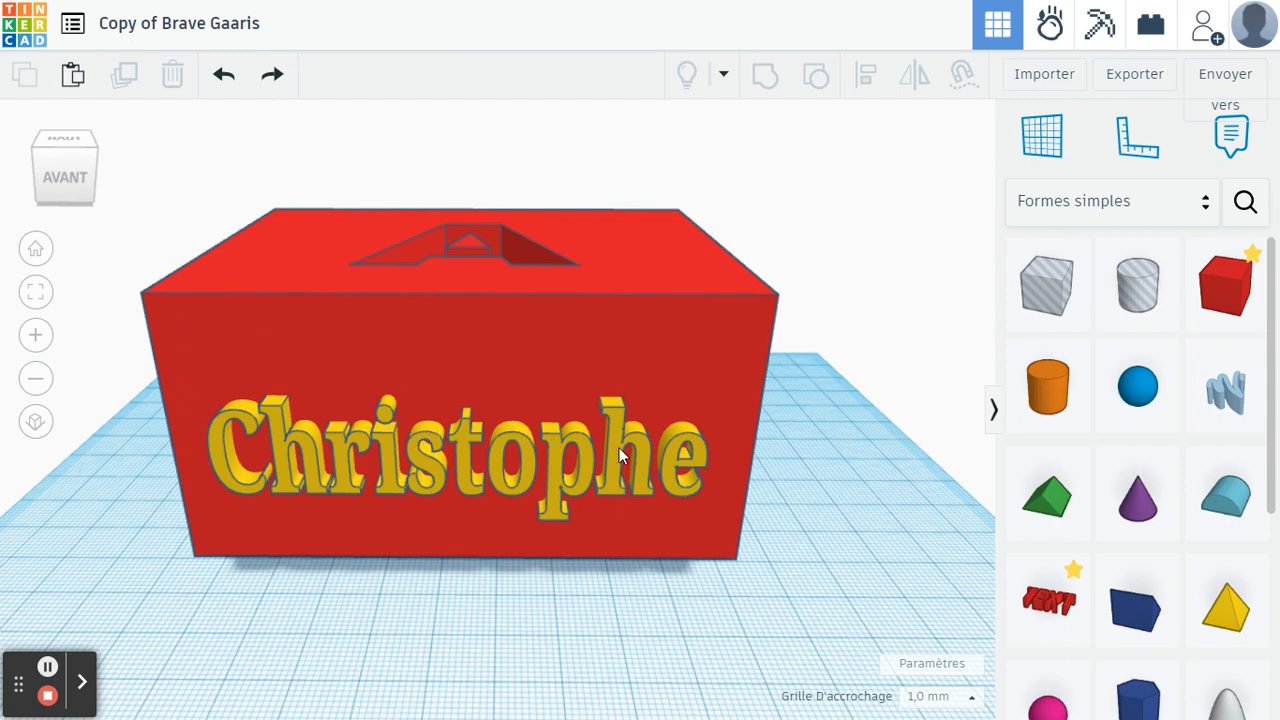
pyautogui.moveTo(489, 360); pyautogui.dragTo(497, 569, button='right')
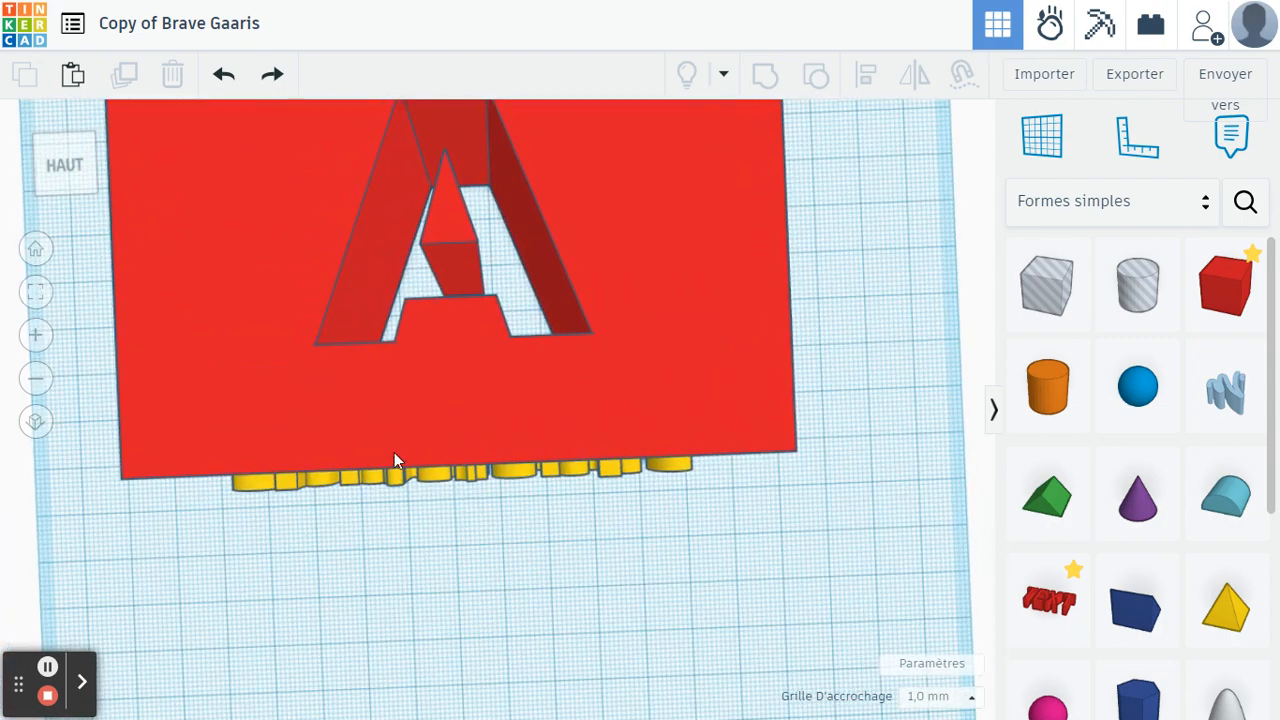
pyautogui.moveTo(403, 445); pyautogui.dragTo(436, 567, button='right')
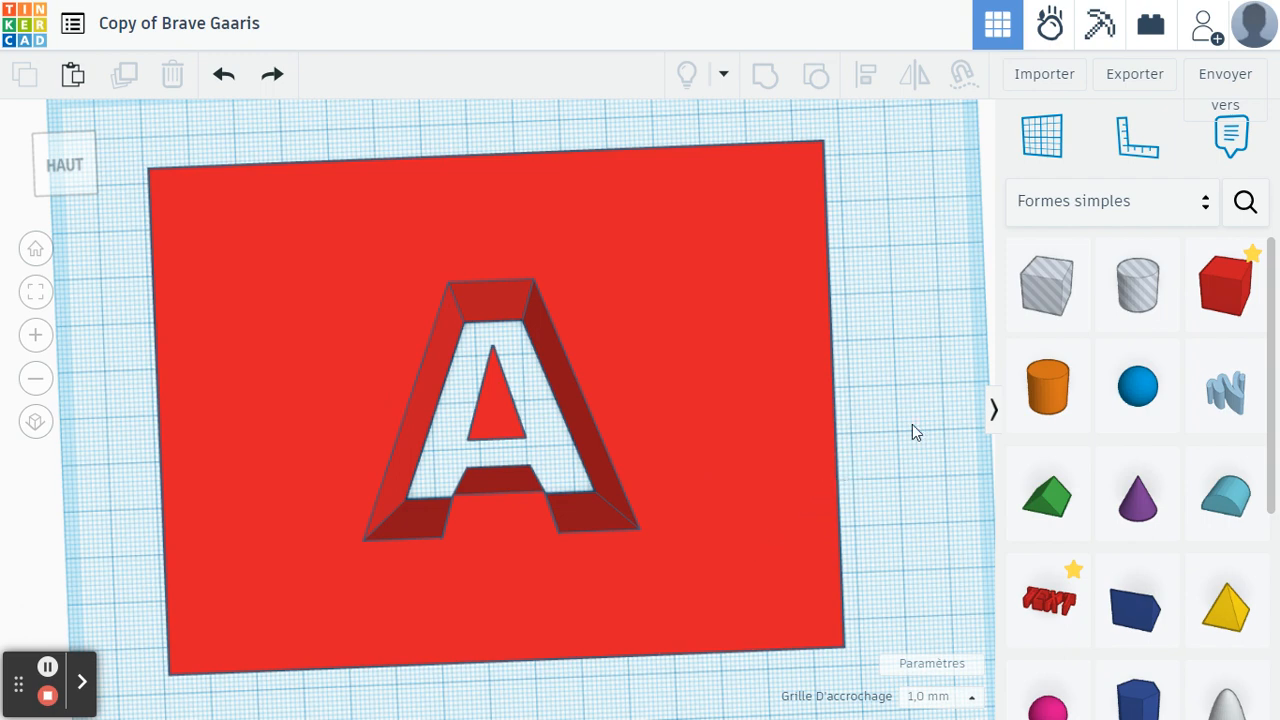
pyautogui.click(1222, 298)
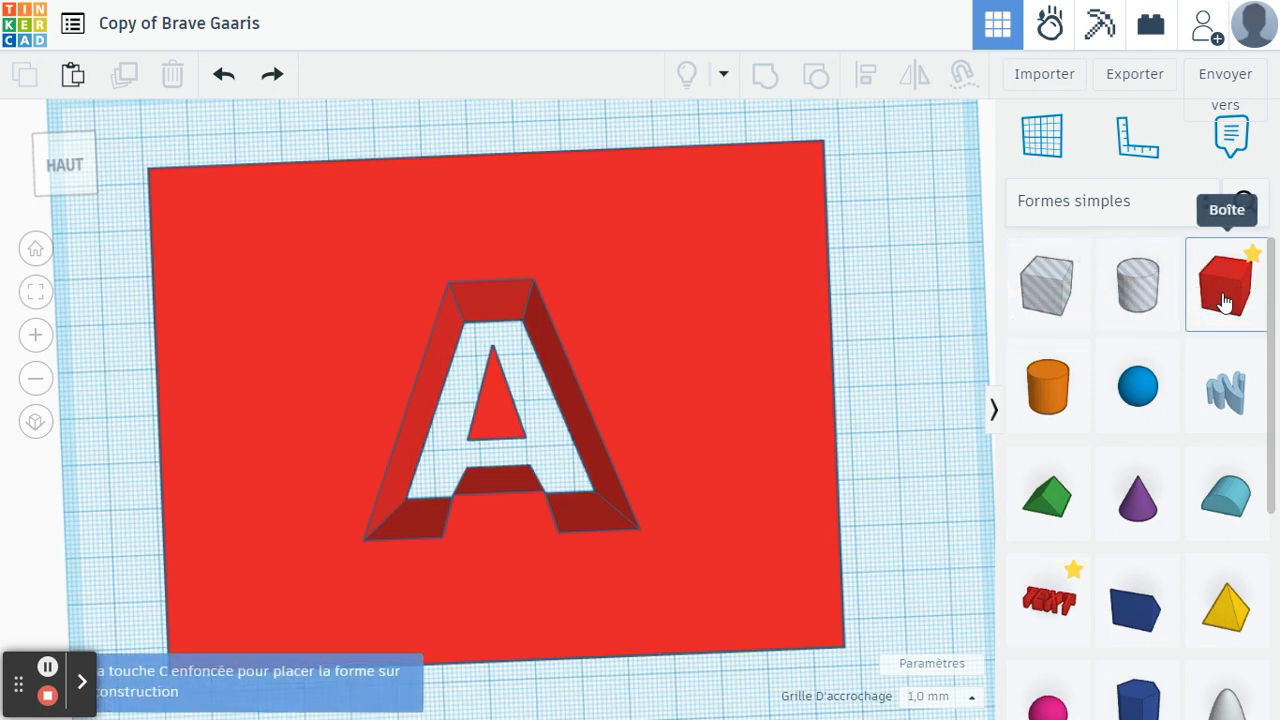
pyautogui.moveTo(1225, 302); pyautogui.dragTo(882, 337)
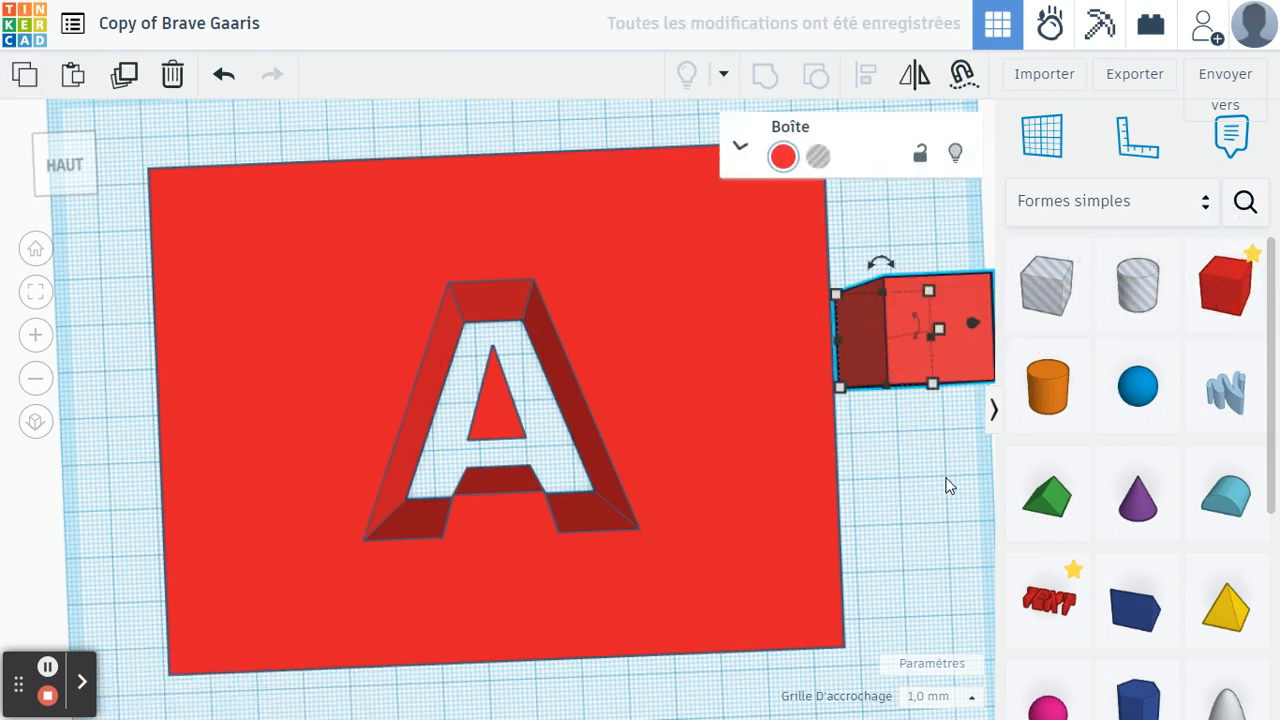
pyautogui.click(783, 157)
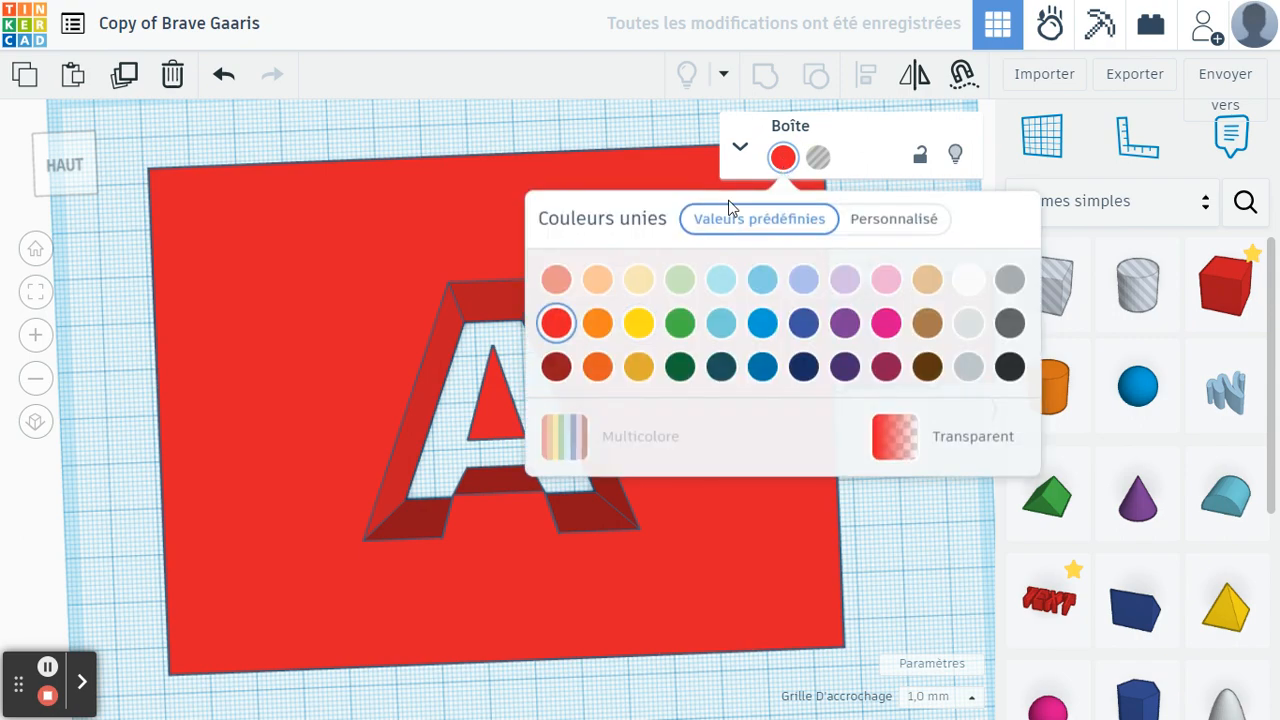
pyautogui.click(636, 324)
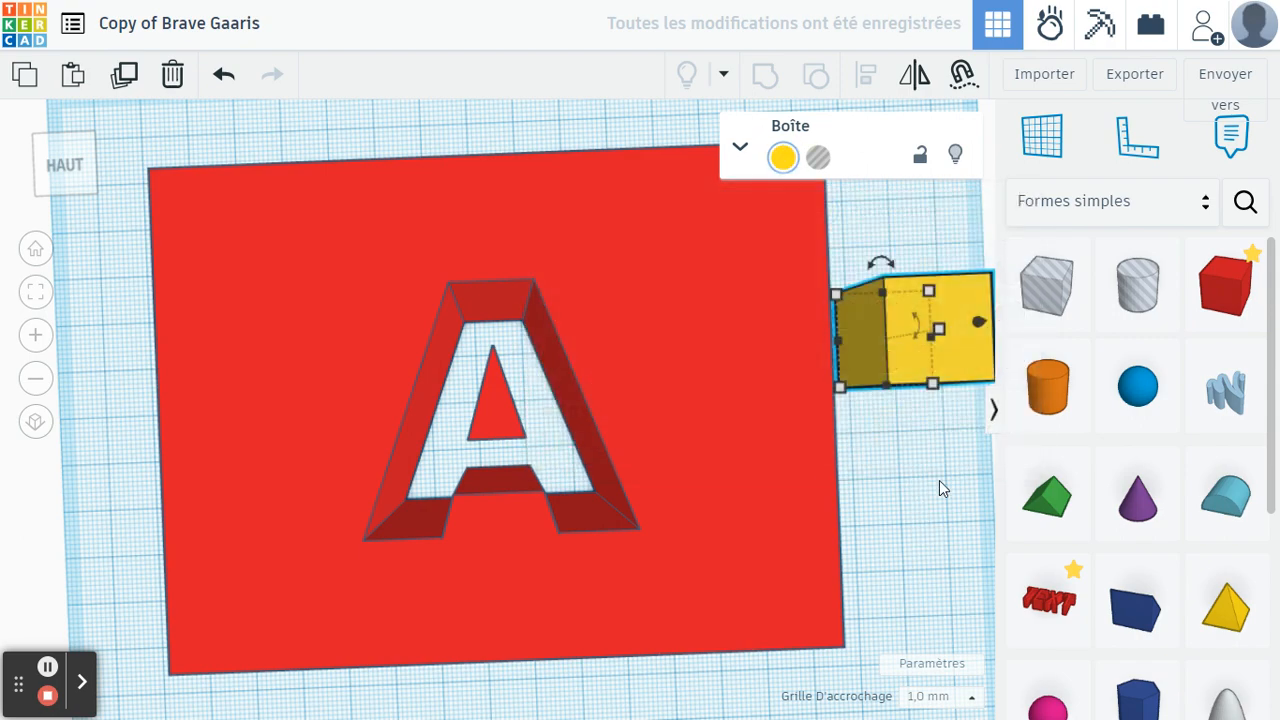
# Step: Shrink the yellow box into a bar about 3 mm wide, 19 mm long and 6 mm high
pyautogui.moveTo(939, 480); pyautogui.dragTo(800, 471, button='right')
pyautogui.moveTo(806, 395)
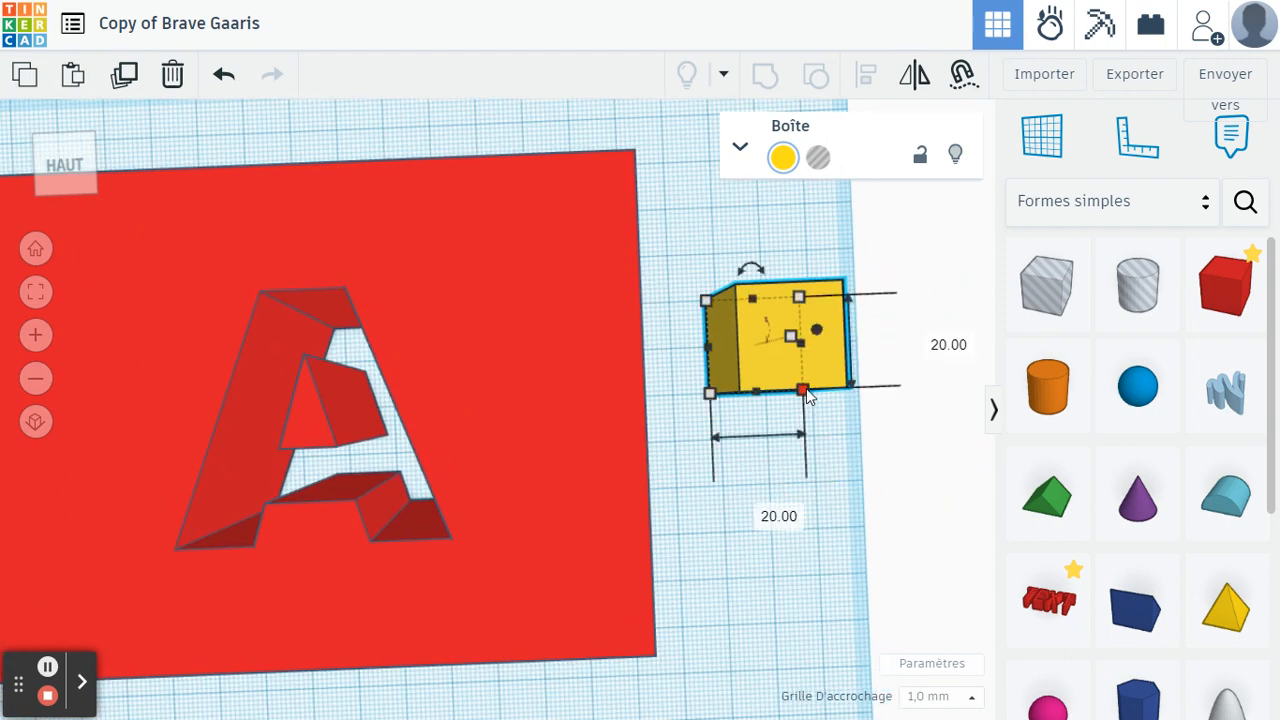
pyautogui.moveTo(806, 395); pyautogui.dragTo(724, 392)
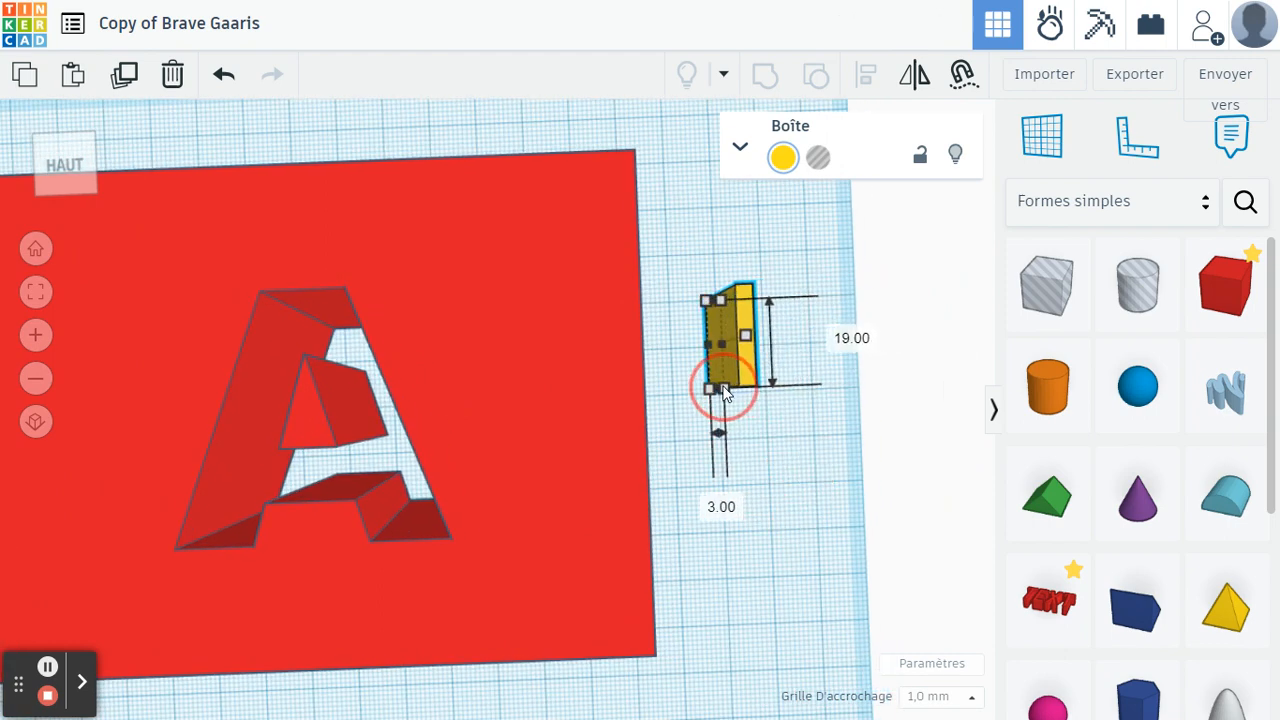
pyautogui.moveTo(786, 434); pyautogui.dragTo(778, 546, button='right')
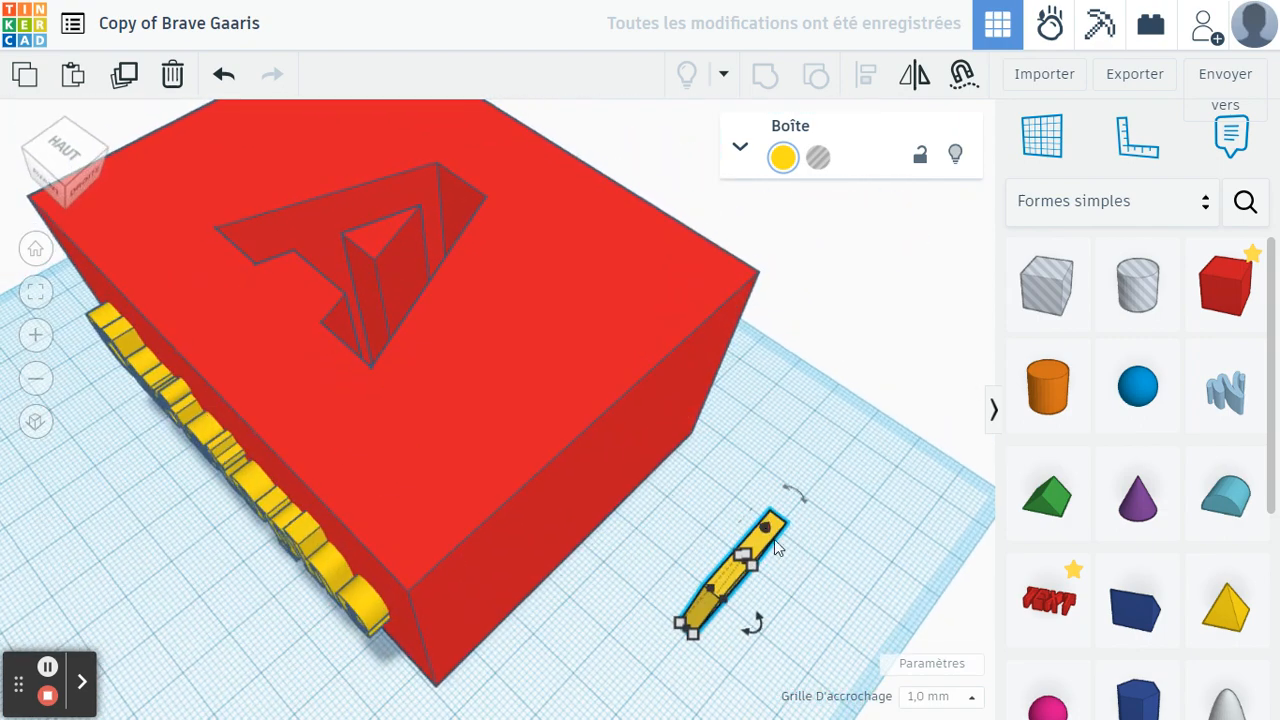
pyautogui.moveTo(814, 550); pyautogui.dragTo(714, 424, button='middle')
pyautogui.moveTo(631, 408); pyautogui.dragTo(638, 462)
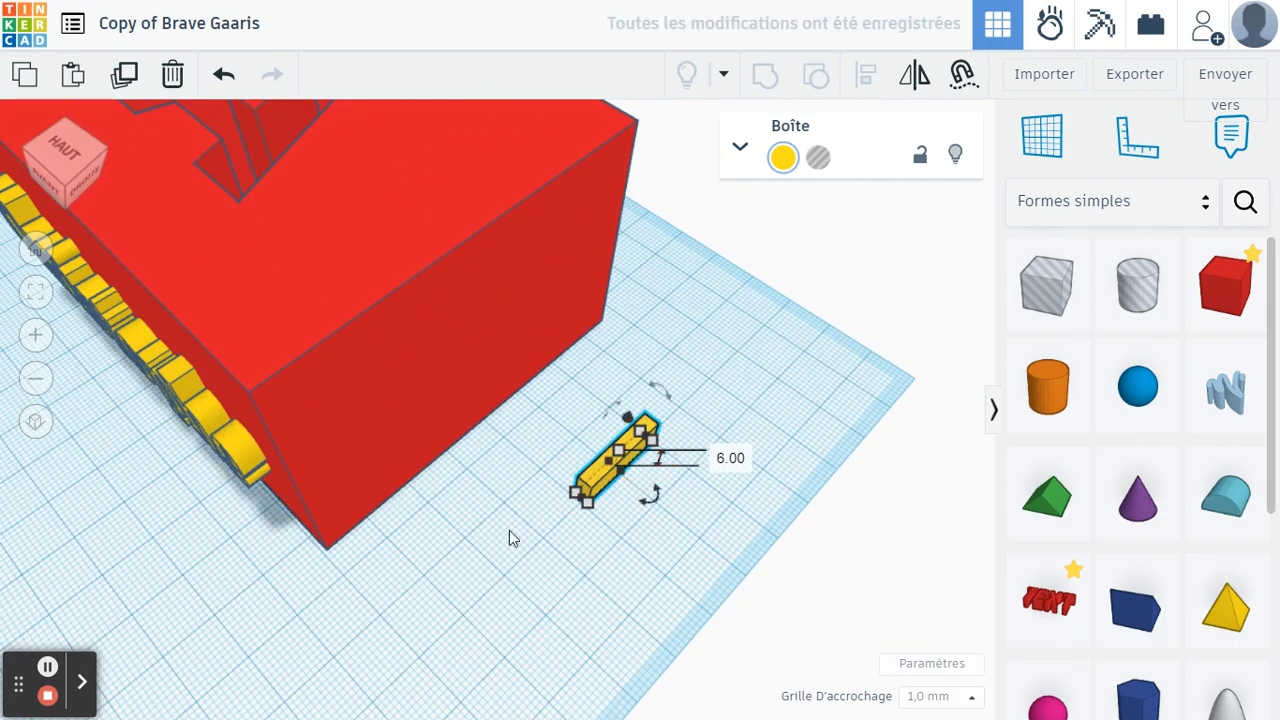
# Step: Move the yellow bar into the A cut-out and rotate it 90° on the workplane
pyautogui.moveTo(510, 538); pyautogui.dragTo(646, 563, button='right')
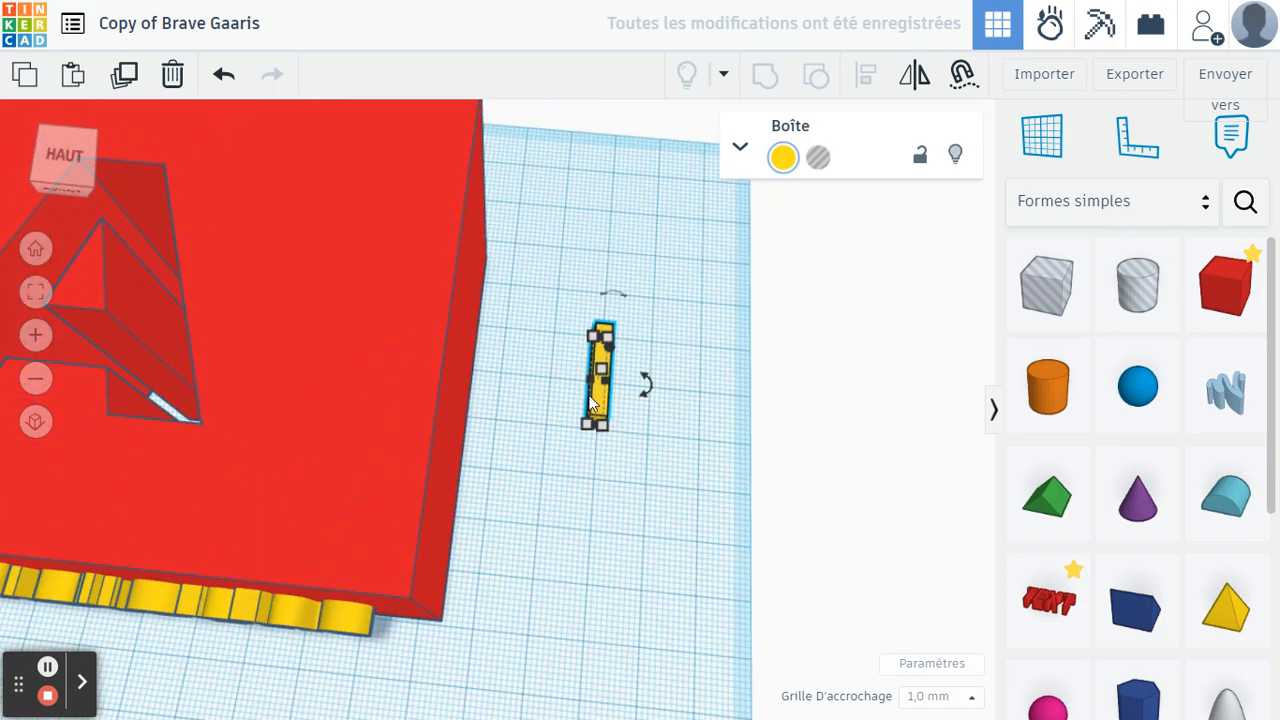
pyautogui.moveTo(592, 400); pyautogui.dragTo(145, 384)
pyautogui.moveTo(108, 366); pyautogui.dragTo(432, 490, button='right')
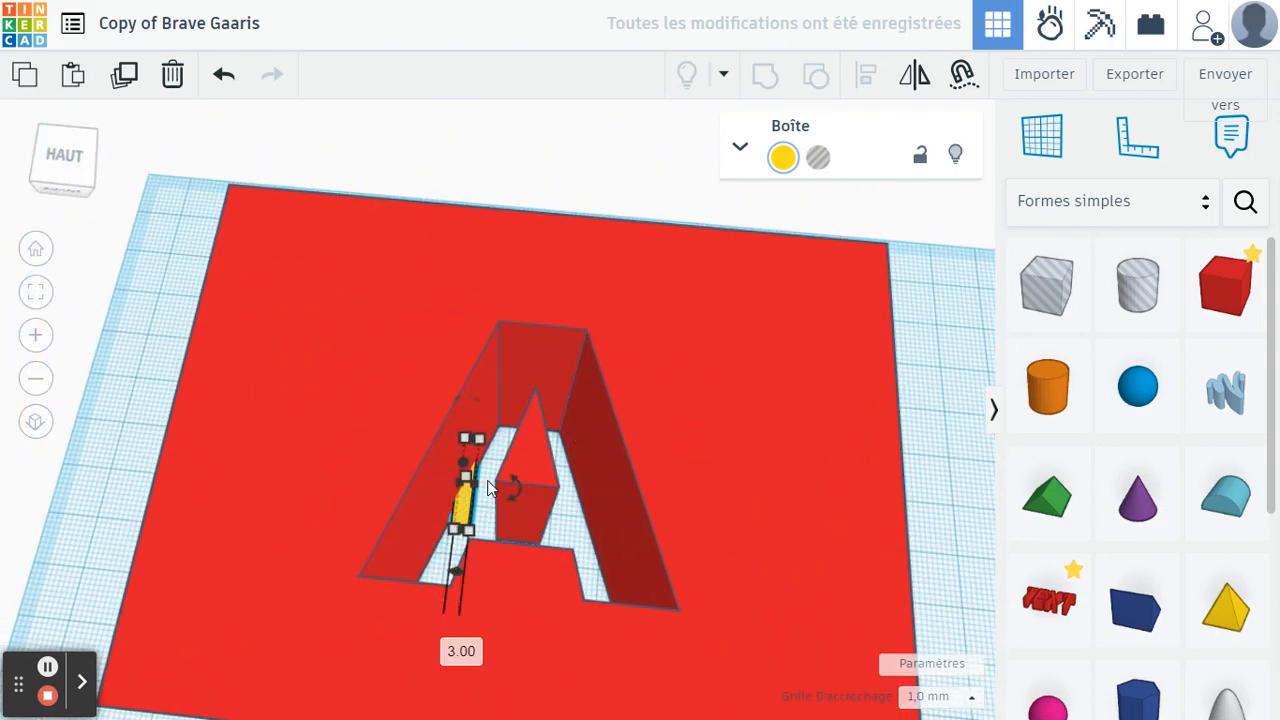
pyautogui.moveTo(508, 487)
pyautogui.mouseDown()
pyautogui.moveTo(507, 508)
pyautogui.moveTo(470, 529)
pyautogui.moveTo(492, 530)
pyautogui.moveTo(483, 525)
pyautogui.moveTo(531, 489)
pyautogui.mouseUp()
pyautogui.click(610, 497)
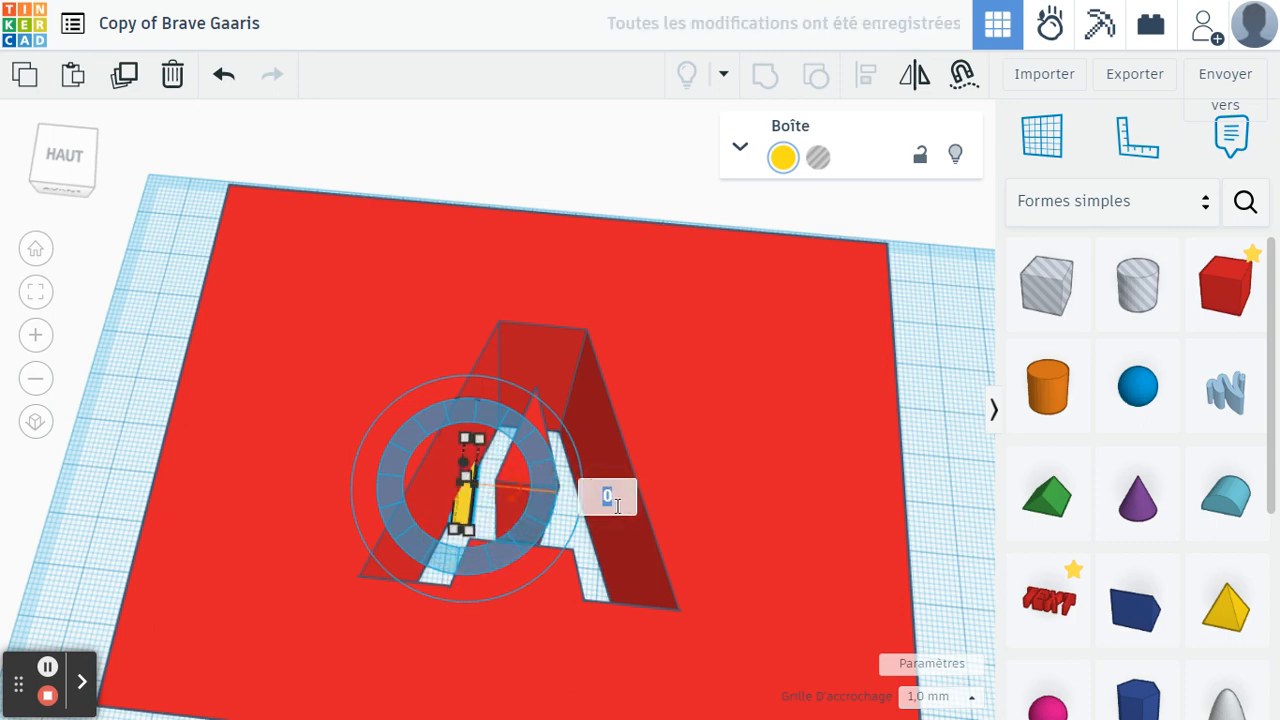
pyautogui.write('90')
pyautogui.press('Return')
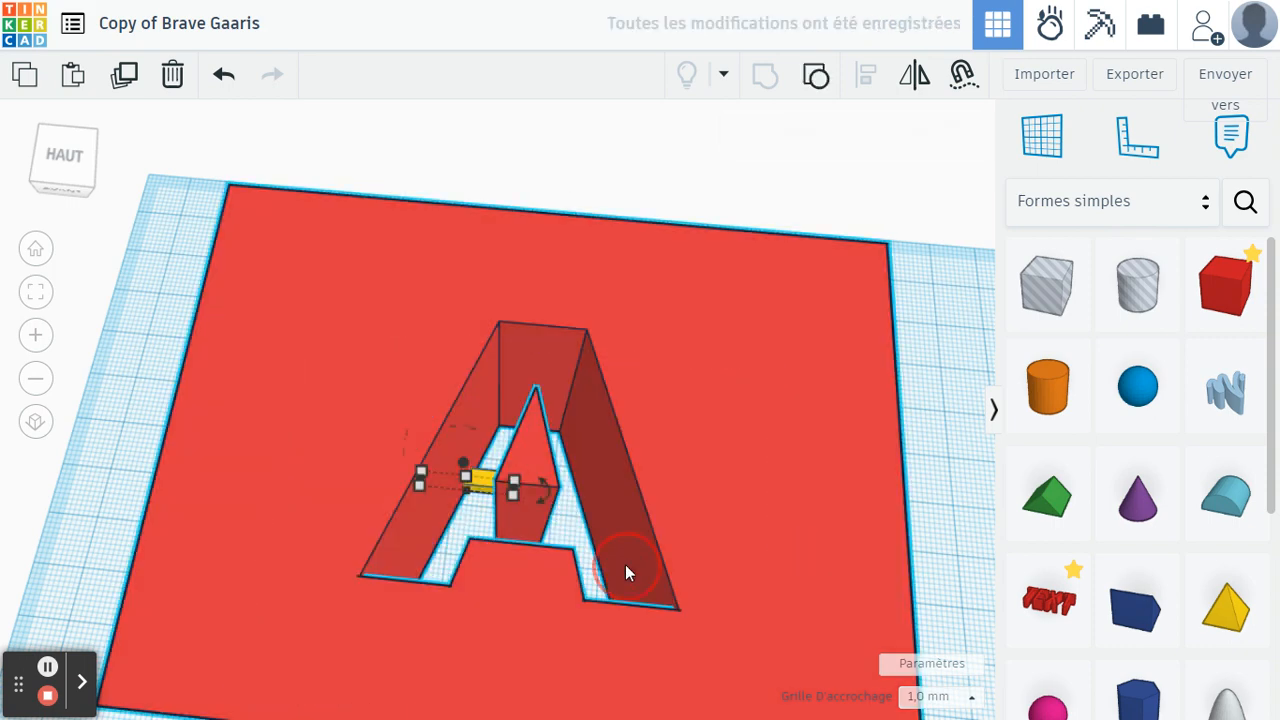
# Step: Reshape the bar to about 56 mm long and 2 mm wide so it crosses the A cut-out through its central triangle
pyautogui.click(493, 502)
pyautogui.click(478, 484)
pyautogui.moveTo(480, 487); pyautogui.dragTo(640, 520)
pyautogui.moveTo(536, 510); pyautogui.dragTo(372, 504)
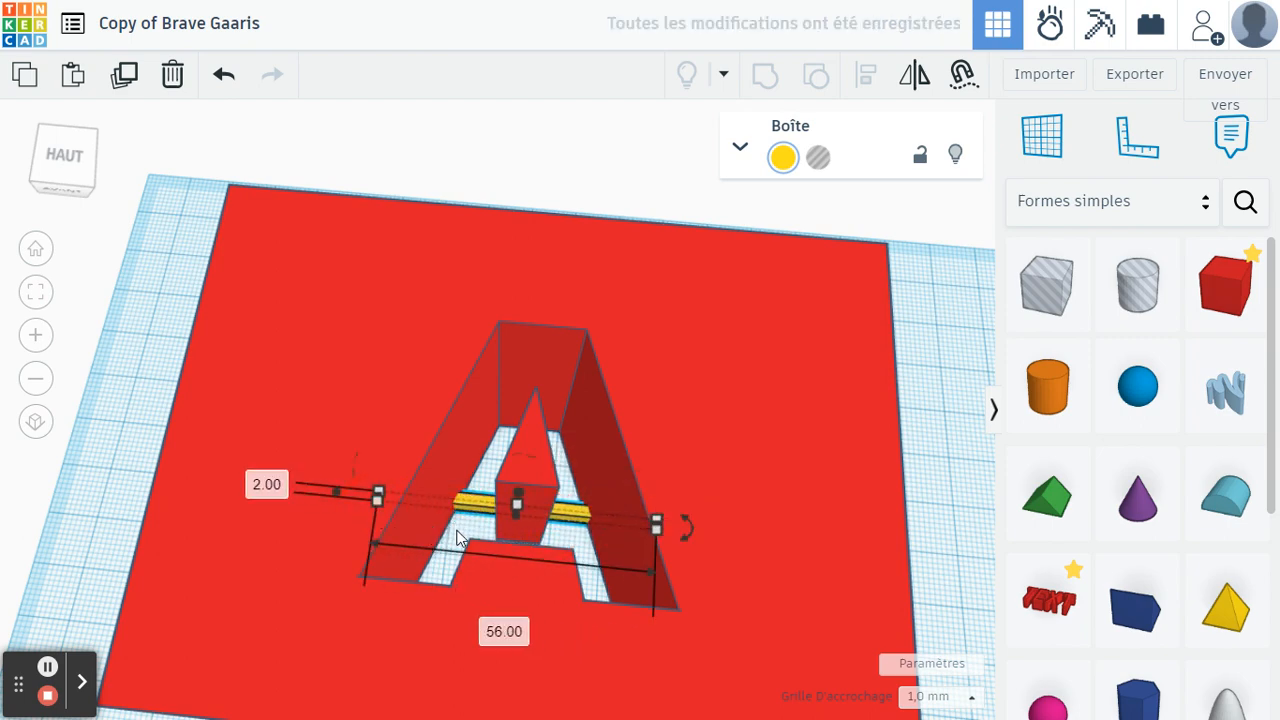
# Step: Reduce the height of the bar inside the A cut-out and raise it 2 mm above the workplane
pyautogui.moveTo(448, 534)
pyautogui.mouseDown(button='right')
pyautogui.moveTo(457, 563)
pyautogui.moveTo(465, 549)
pyautogui.mouseUp(button='right')
pyautogui.moveTo(578, 577)
pyautogui.mouseDown(button='right')
pyautogui.moveTo(533, 568)
pyautogui.moveTo(557, 573)
pyautogui.mouseUp(button='right')
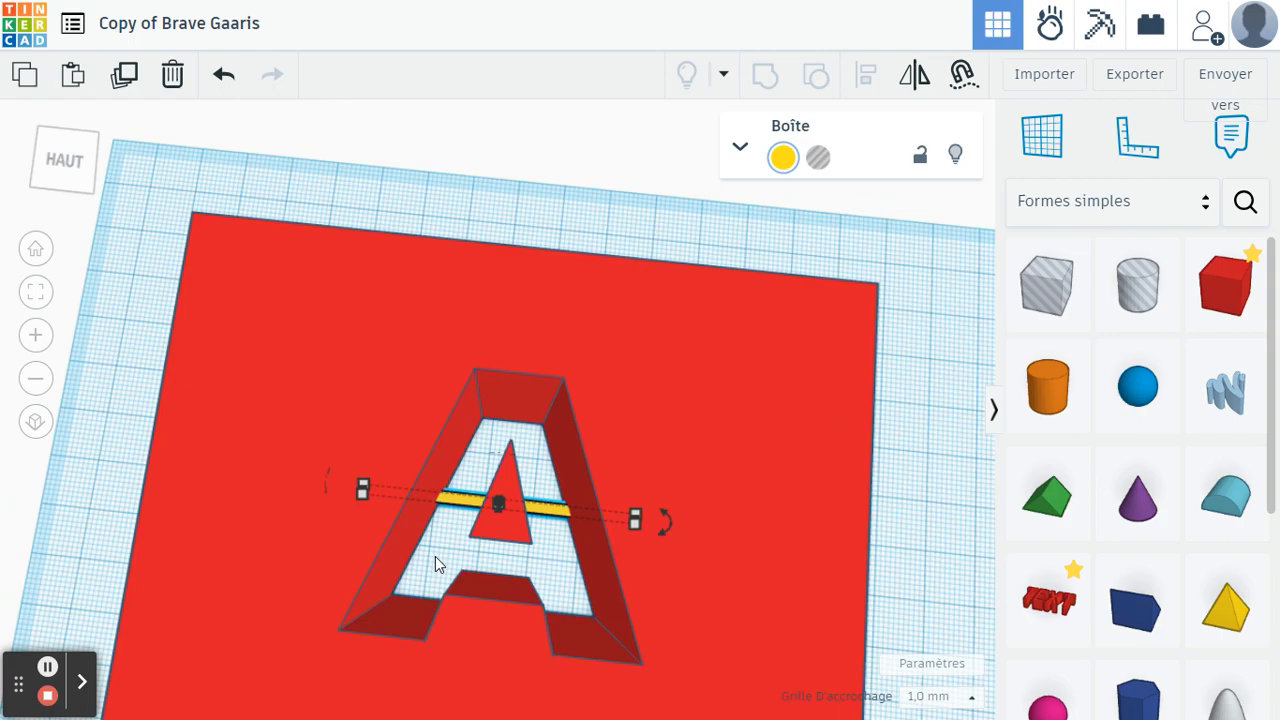
pyautogui.moveTo(435, 556); pyautogui.dragTo(517, 527, button='right')
pyautogui.scroll(5, 519, 549)
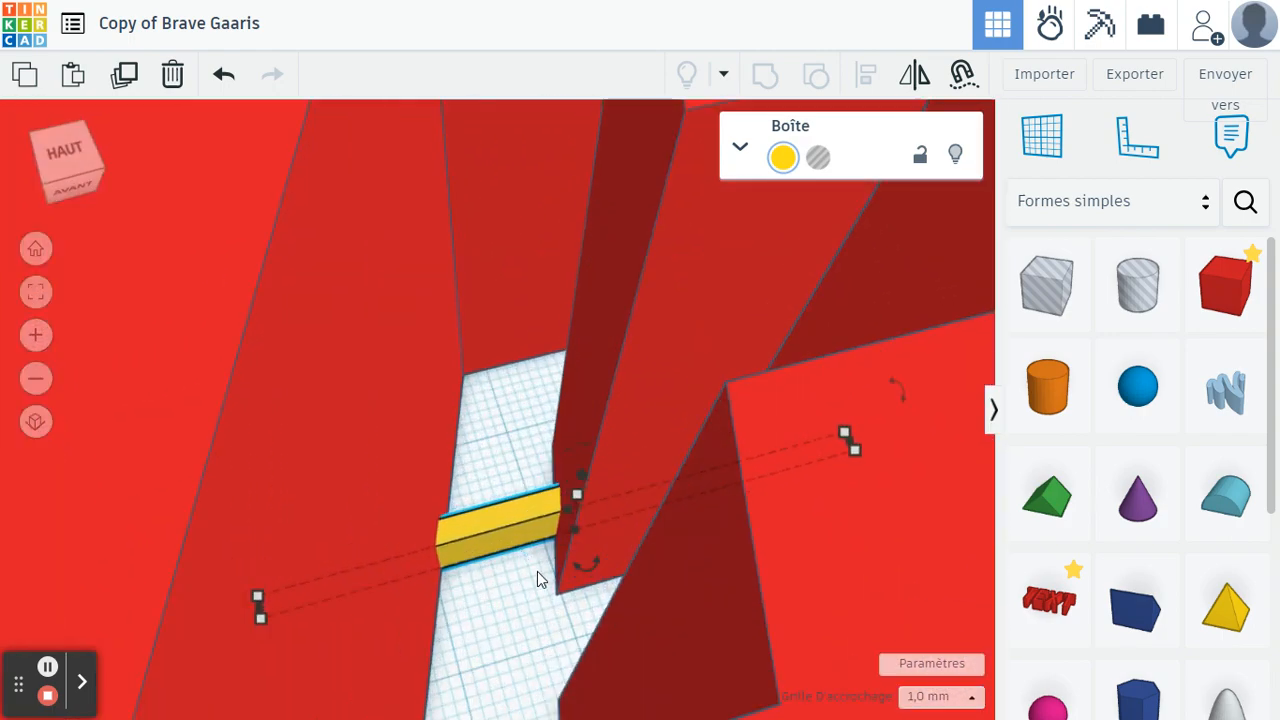
pyautogui.scroll(-5, 533, 567)
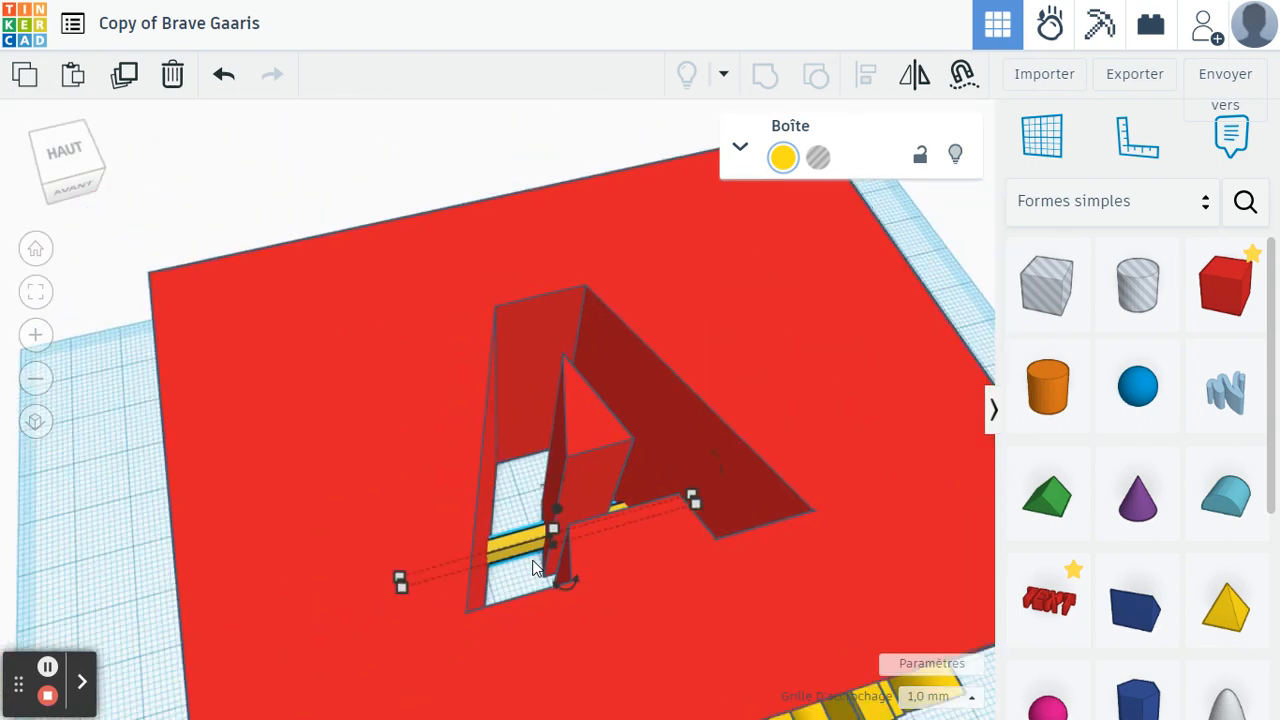
pyautogui.moveTo(533, 567)
pyautogui.mouseDown(button='right')
pyautogui.moveTo(526, 603)
pyautogui.moveTo(535, 575)
pyautogui.mouseUp(button='right')
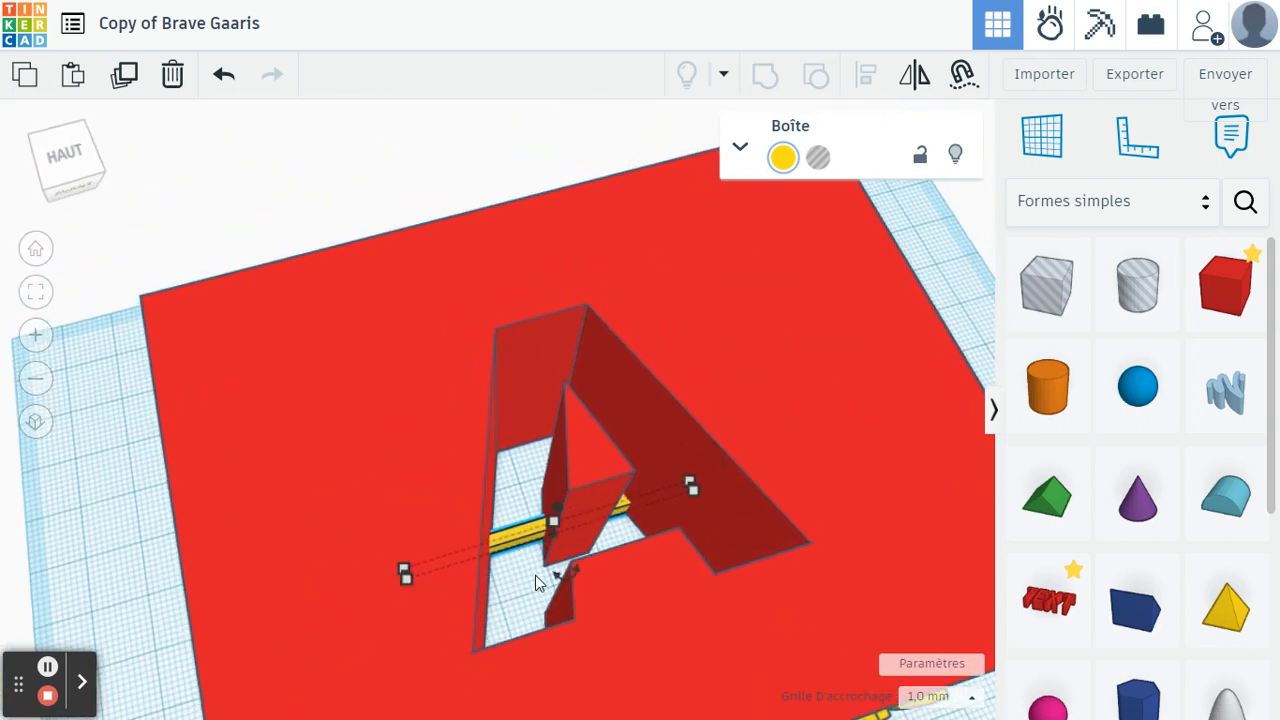
pyautogui.scroll(6, 535, 575)
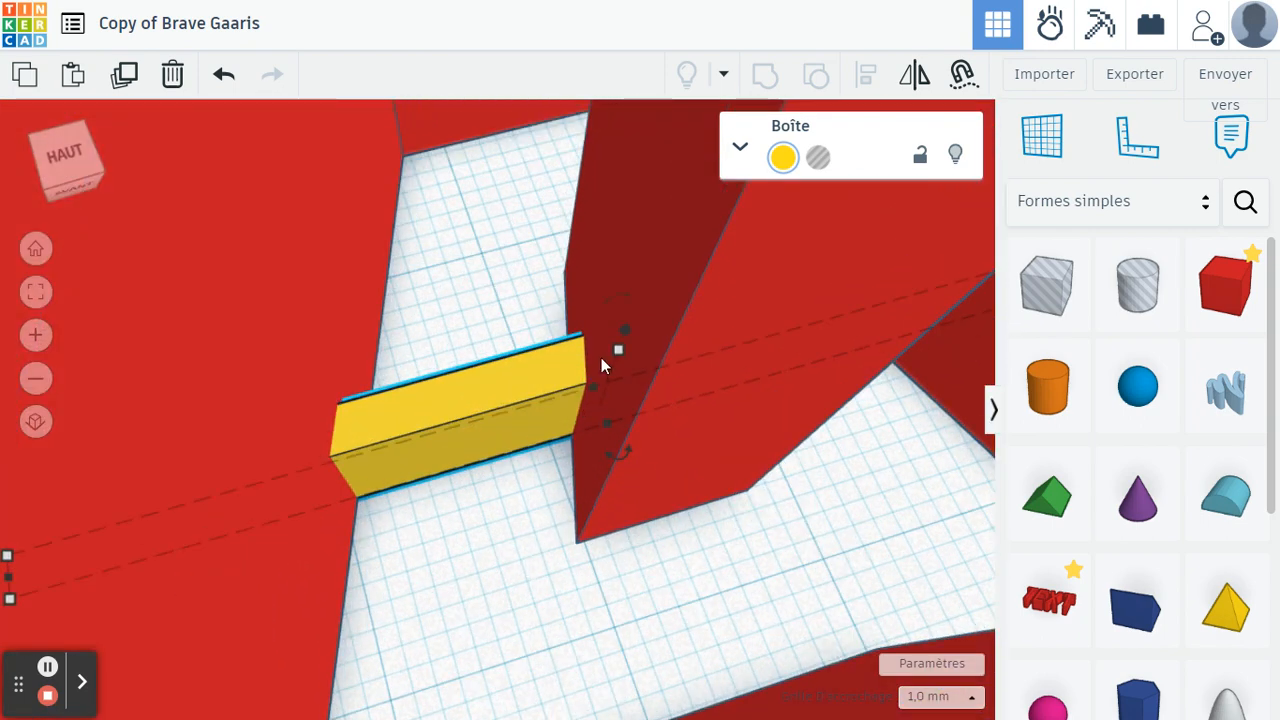
pyautogui.moveTo(618, 350); pyautogui.dragTo(618, 406)
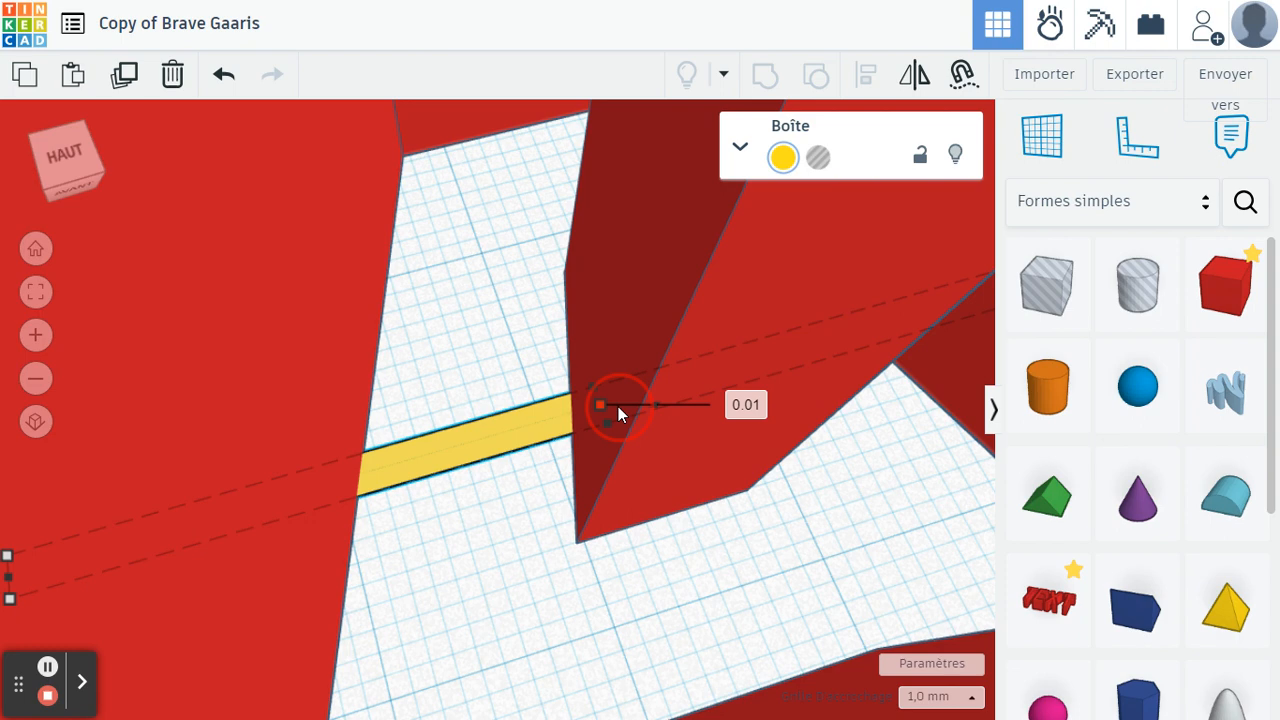
pyautogui.moveTo(618, 406); pyautogui.dragTo(620, 334)
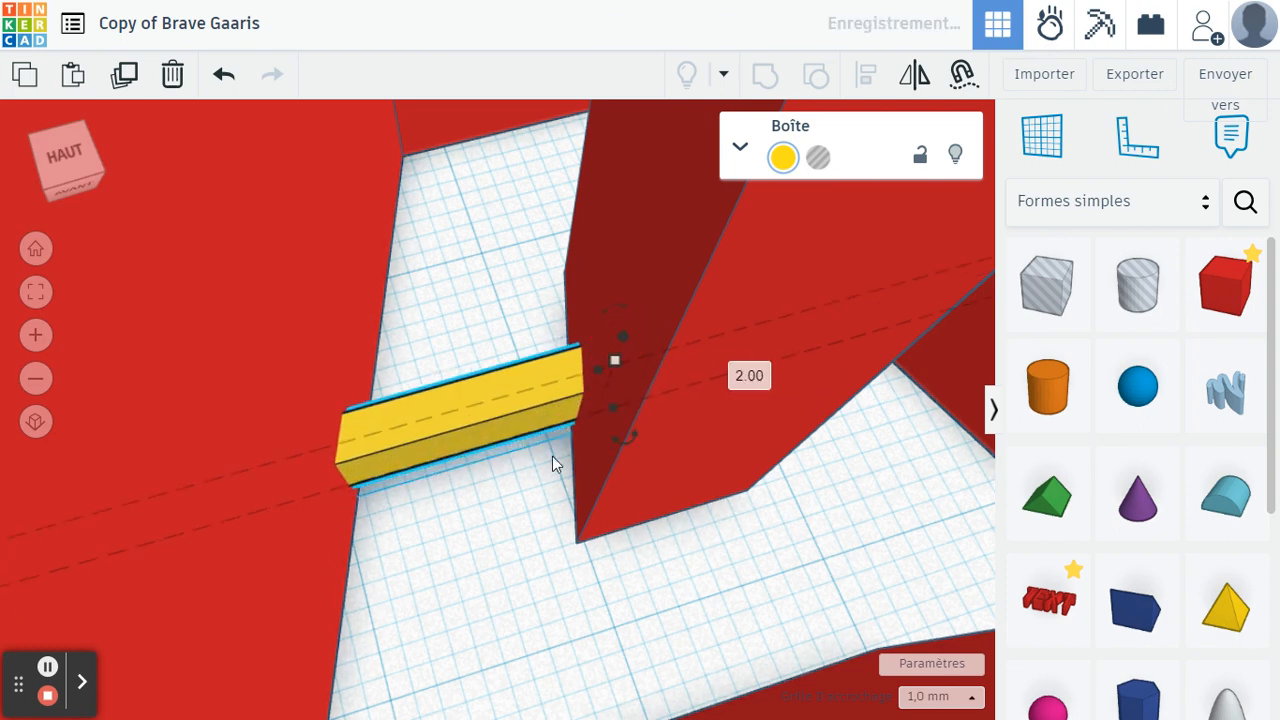
# Step: Lower the raised bar back towards the workplane inside the A cut-out
pyautogui.moveTo(512, 525); pyautogui.dragTo(528, 456, button='right')
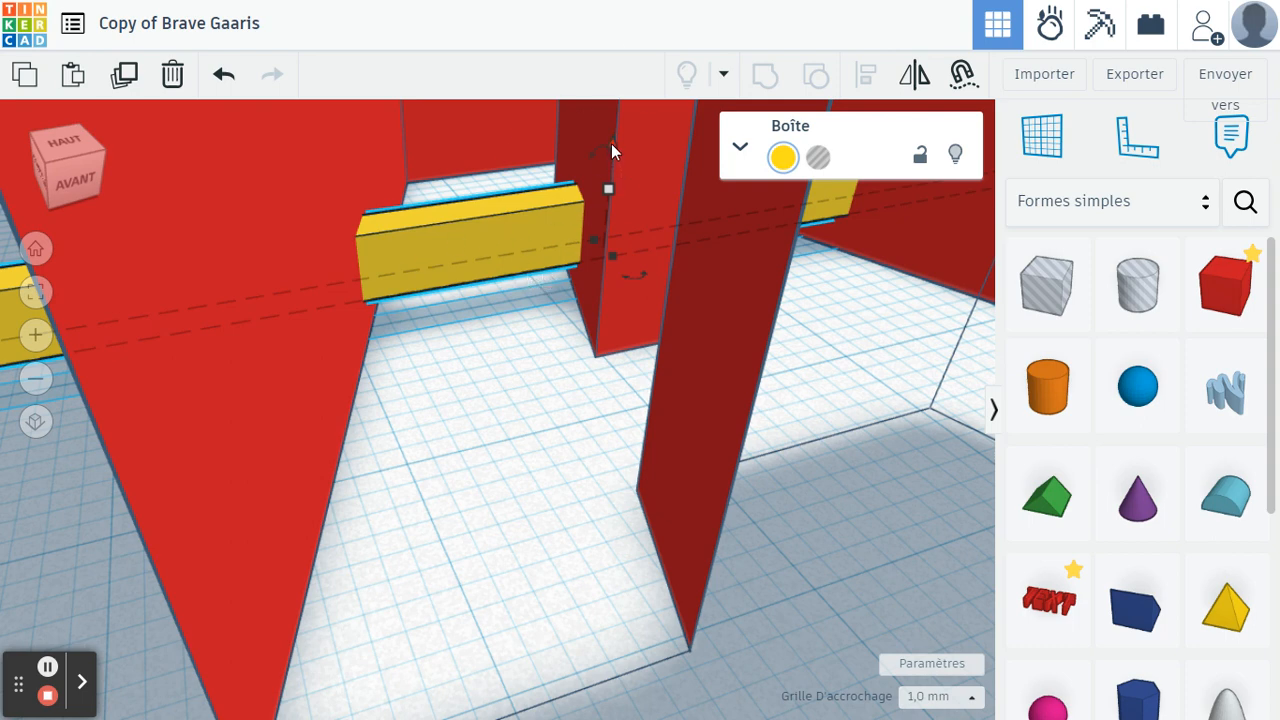
pyautogui.moveTo(611, 143); pyautogui.dragTo(612, 188)
# Step: Select the block, the raised name text and the bar together and group them into one shape
pyautogui.moveTo(506, 394); pyautogui.dragTo(512, 508, button='right')
pyautogui.scroll(-5, 485, 388)
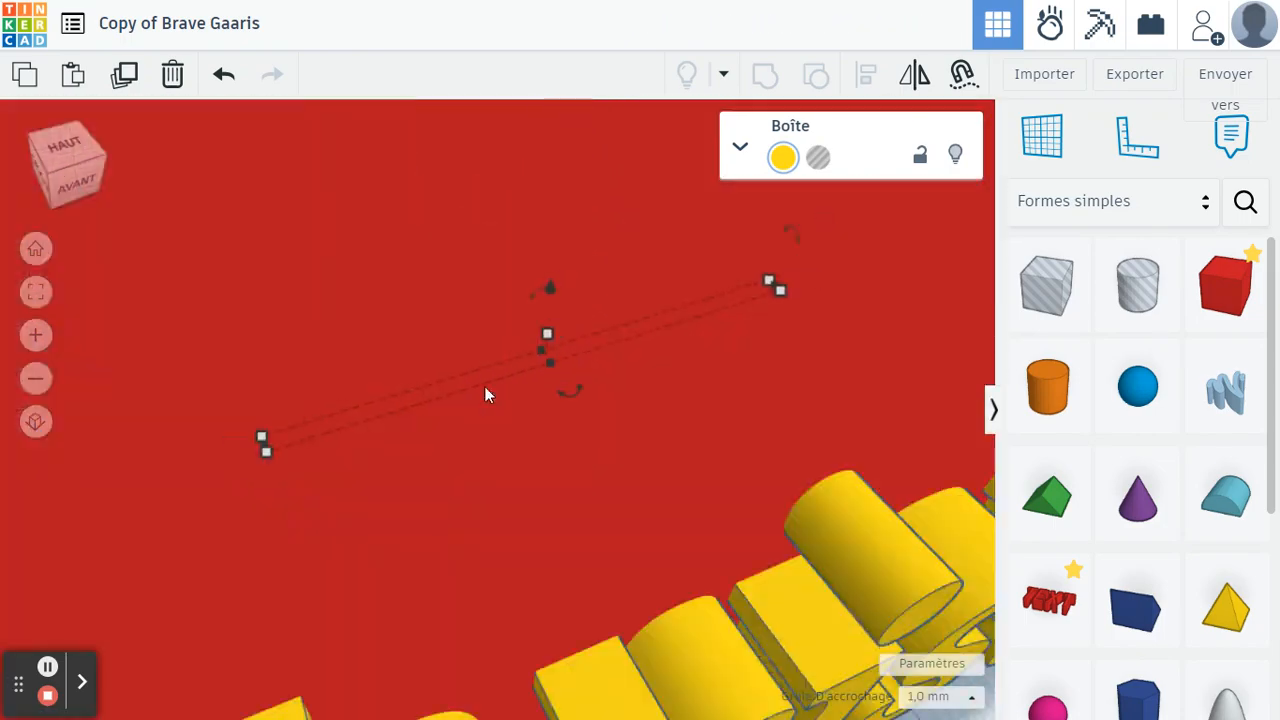
pyautogui.moveTo(503, 364); pyautogui.dragTo(510, 490, button='right')
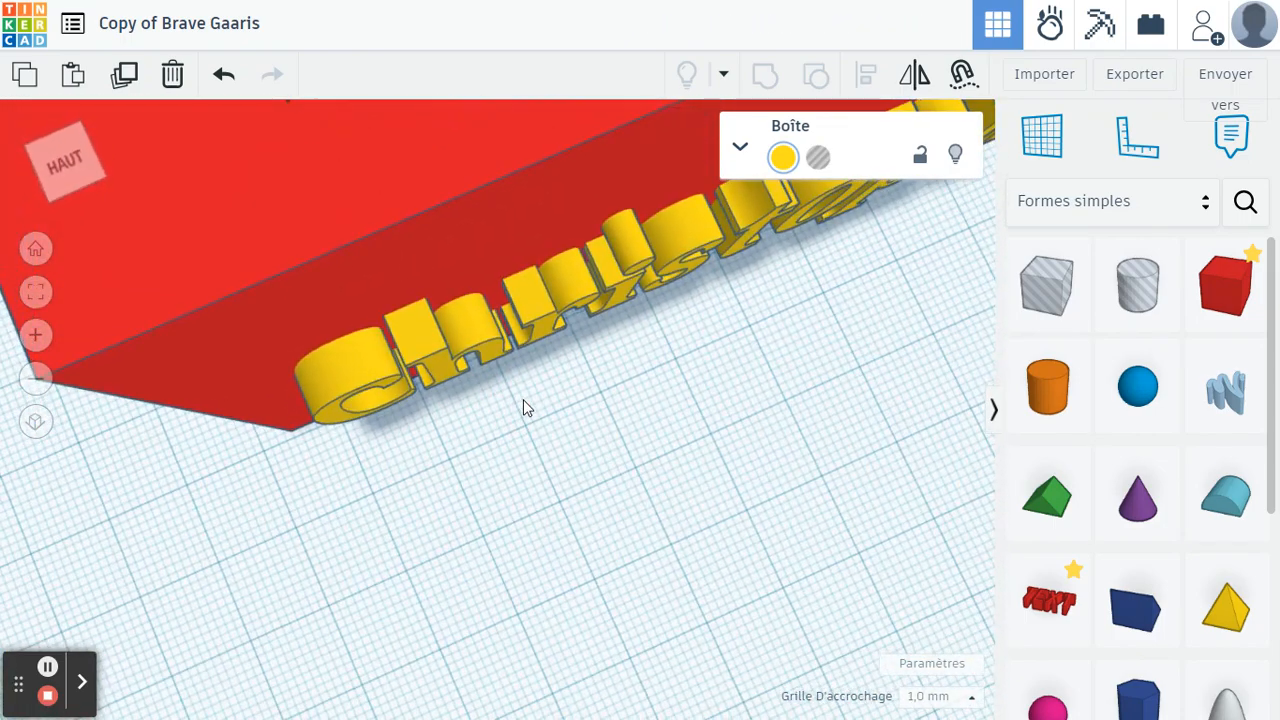
pyautogui.scroll(-3, 524, 396)
pyautogui.scroll(-3, 524, 396)
pyautogui.moveTo(552, 366); pyautogui.dragTo(502, 305, button='right')
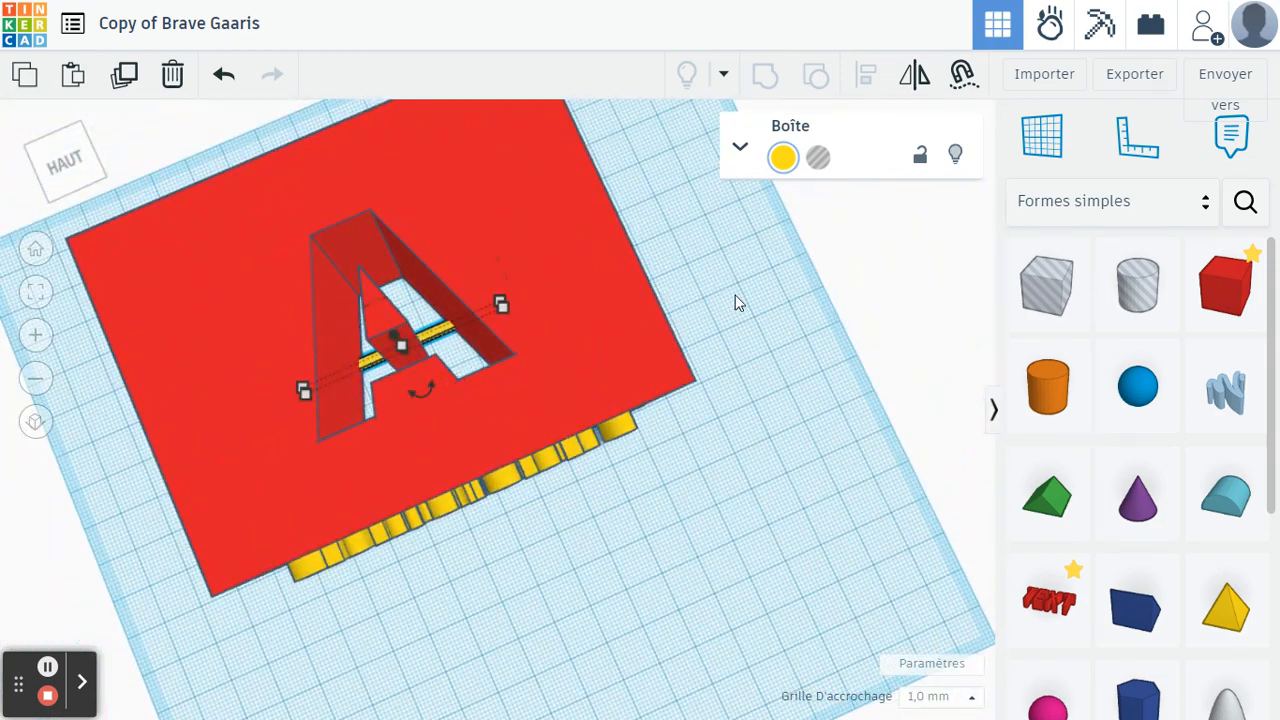
pyautogui.moveTo(734, 300); pyautogui.dragTo(657, 352, button='right')
pyautogui.moveTo(491, 388); pyautogui.dragTo(551, 404, button='middle')
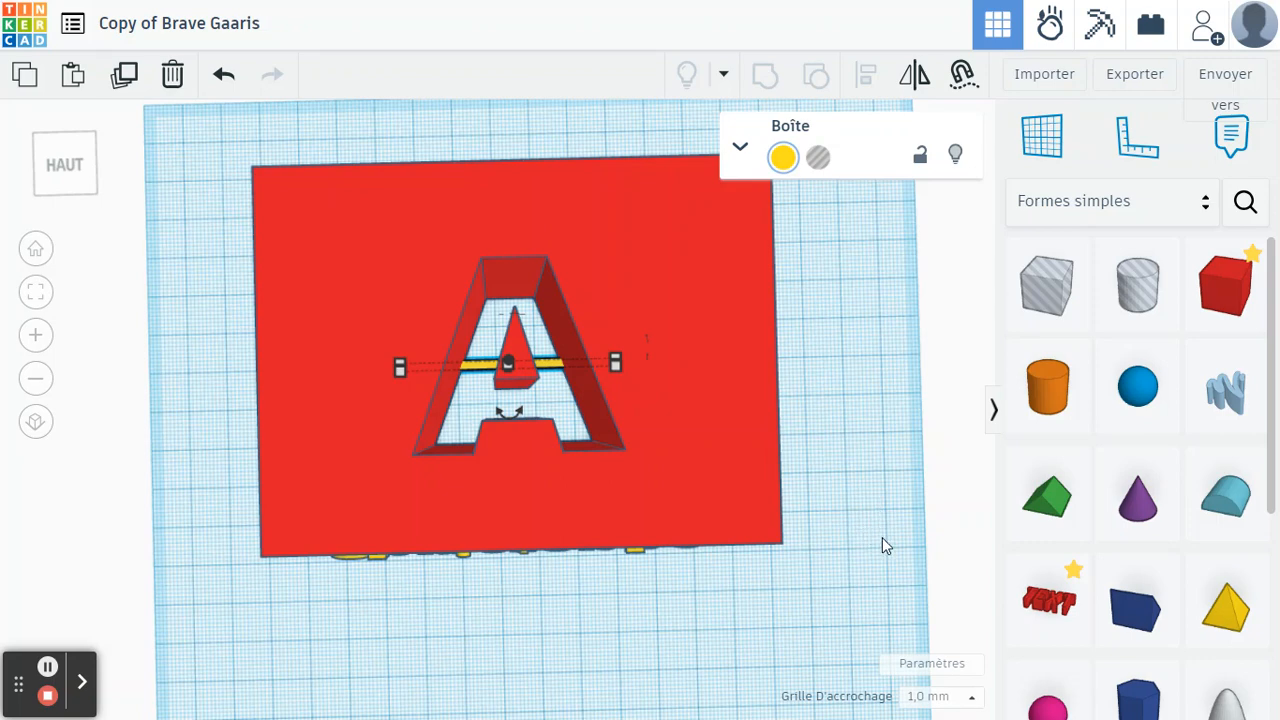
pyautogui.moveTo(865, 555); pyautogui.dragTo(277, 277)
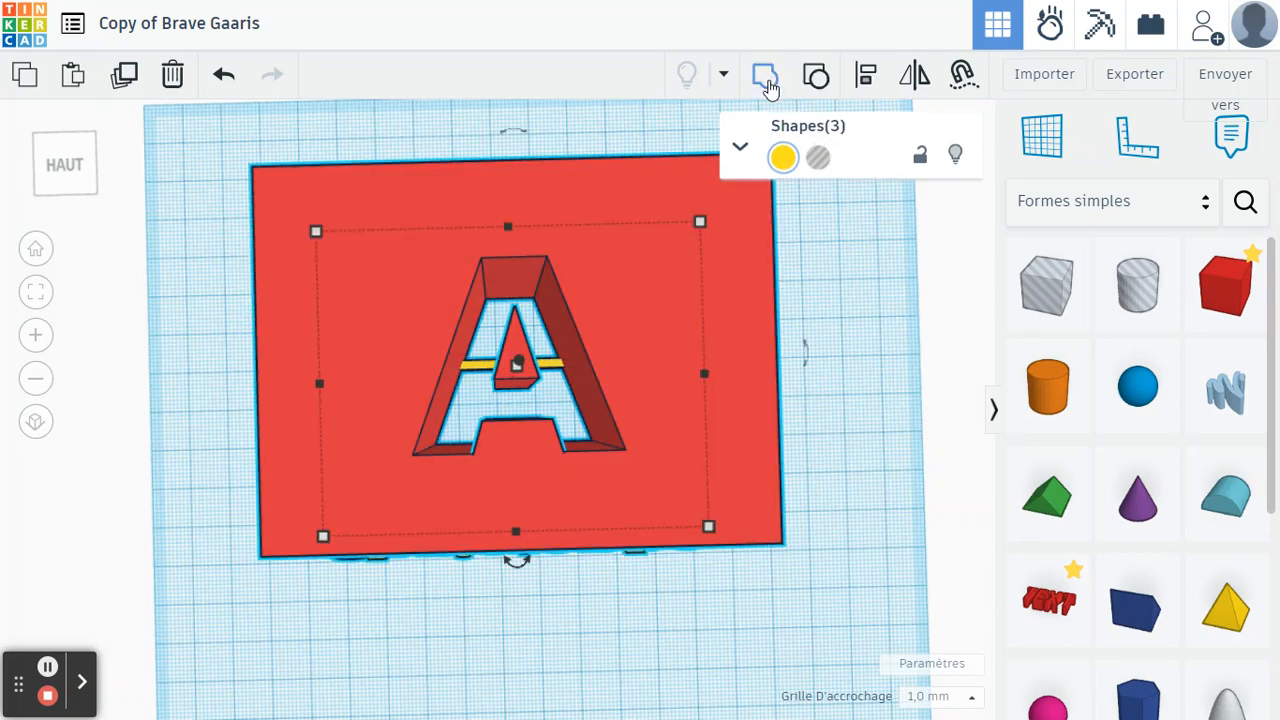
pyautogui.click(767, 84)
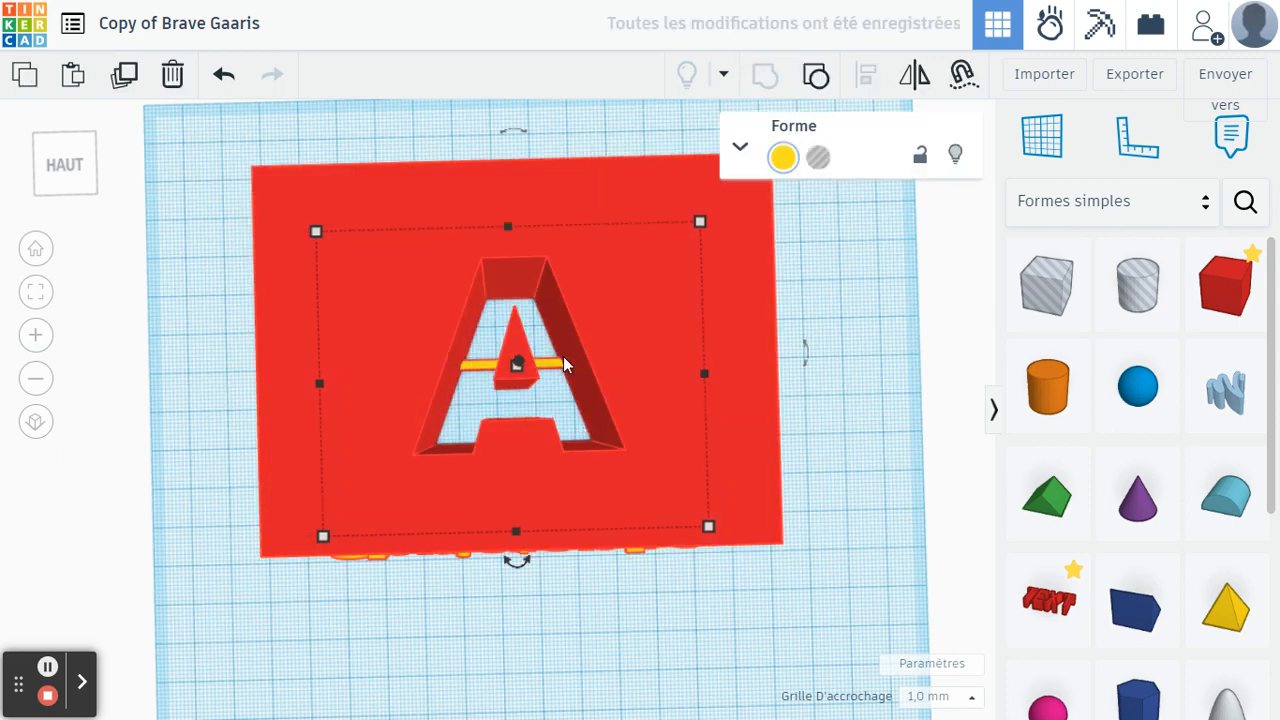
pyautogui.click(866, 358)
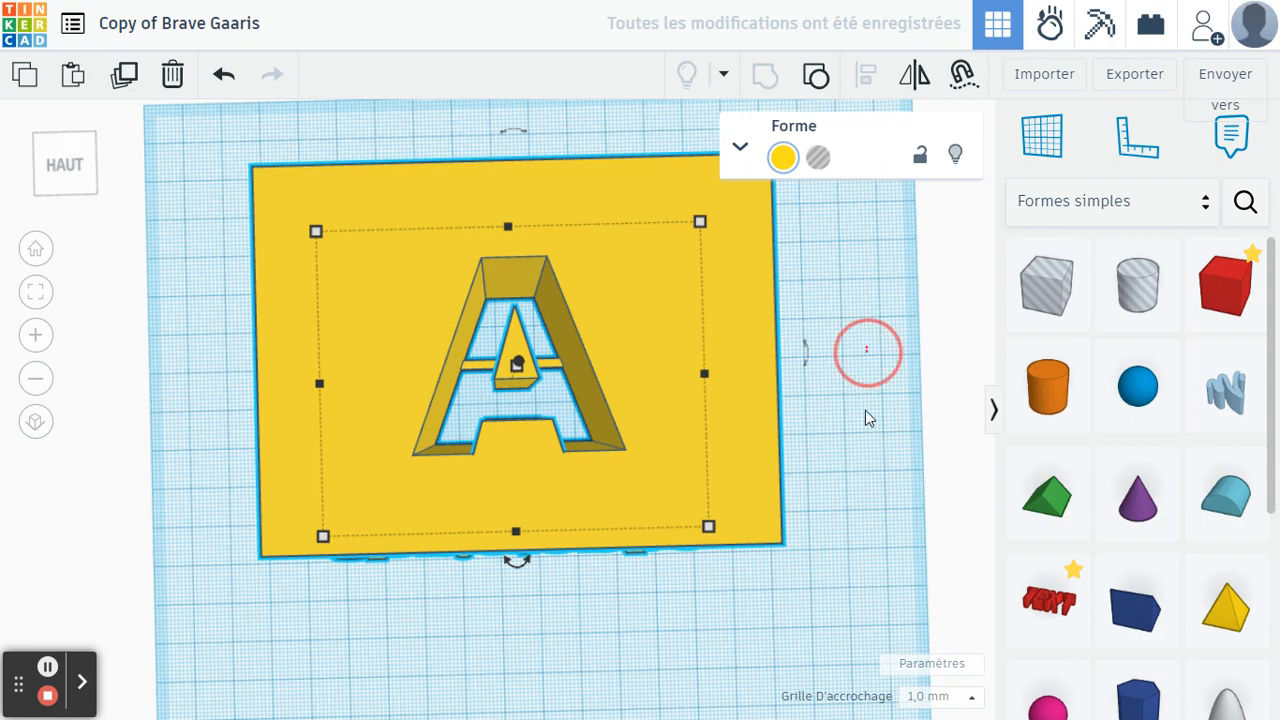
# Step: Try purple on the grouped block and settle on orange as its solid colour
pyautogui.moveTo(856, 472); pyautogui.dragTo(568, 379, button='right')
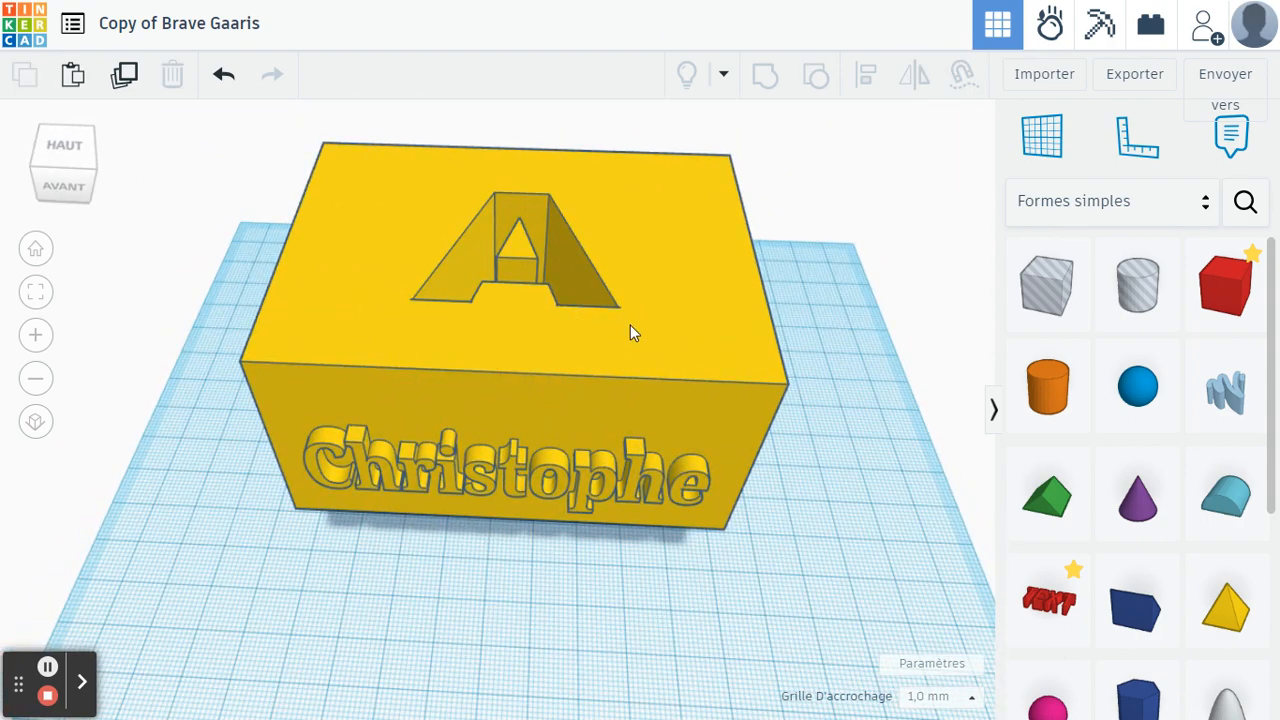
pyautogui.moveTo(628, 328); pyautogui.dragTo(585, 420, button='right')
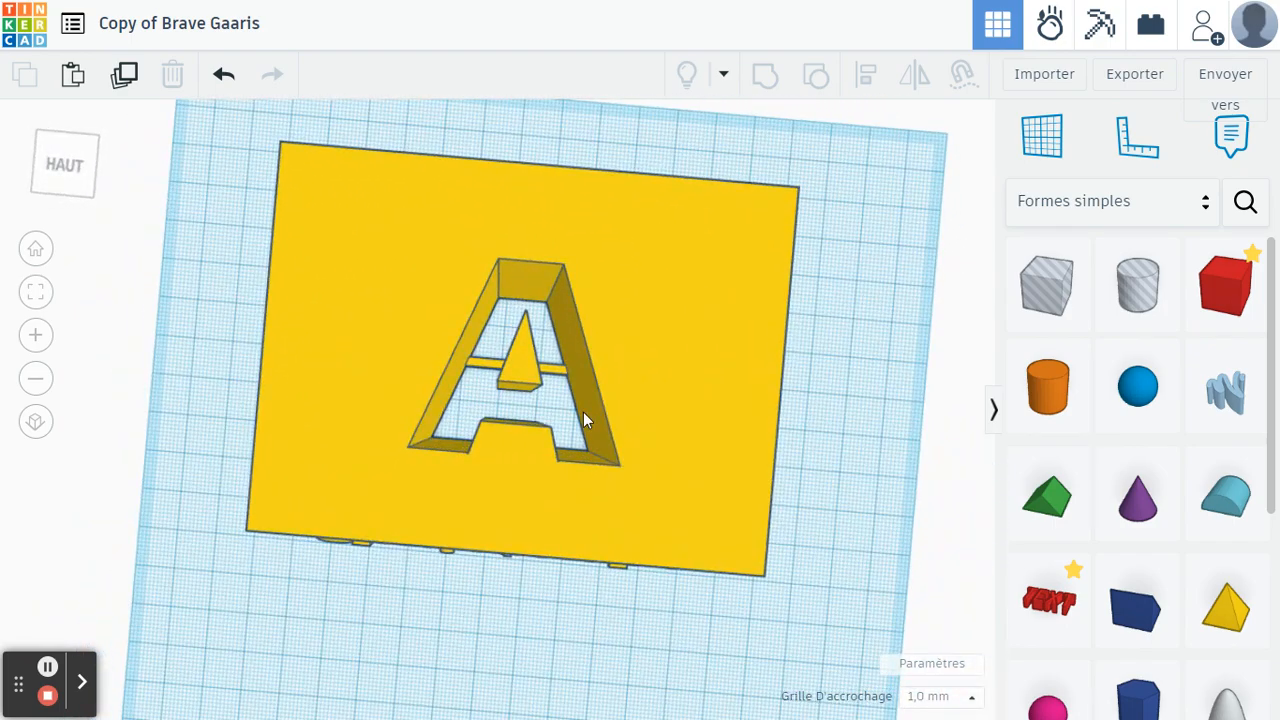
pyautogui.click(654, 364)
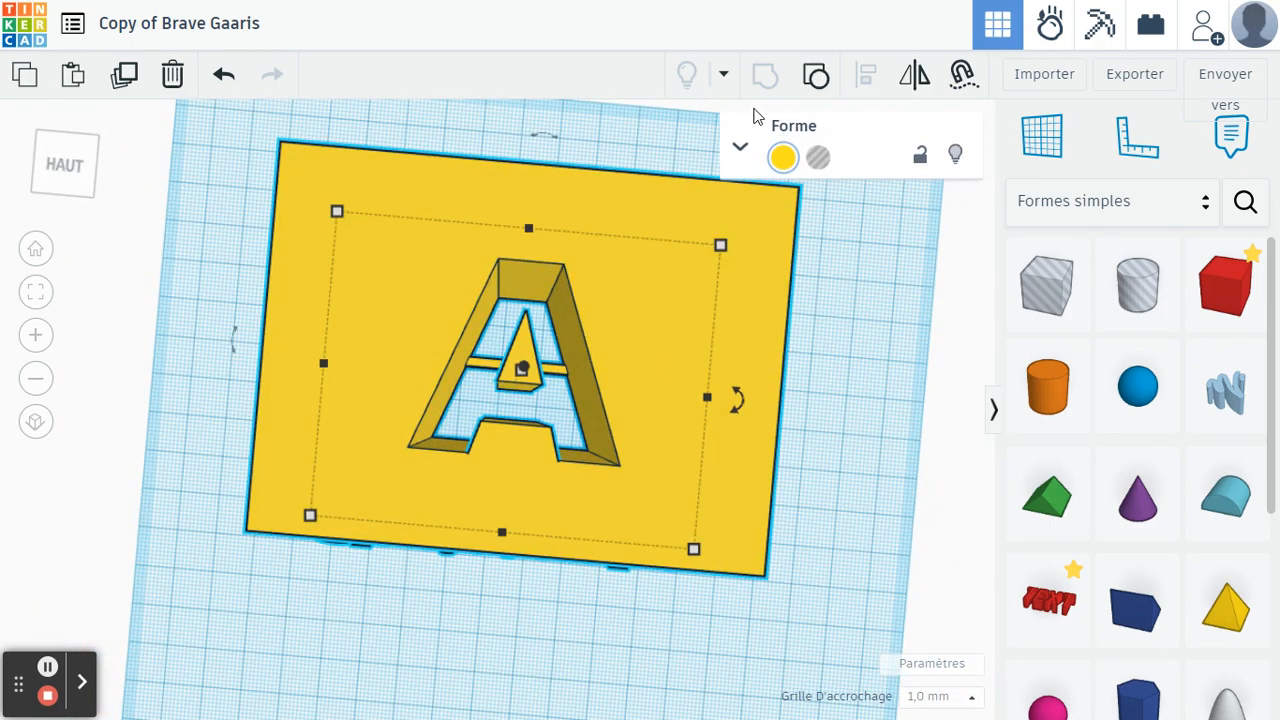
pyautogui.click(785, 158)
pyautogui.click(844, 322)
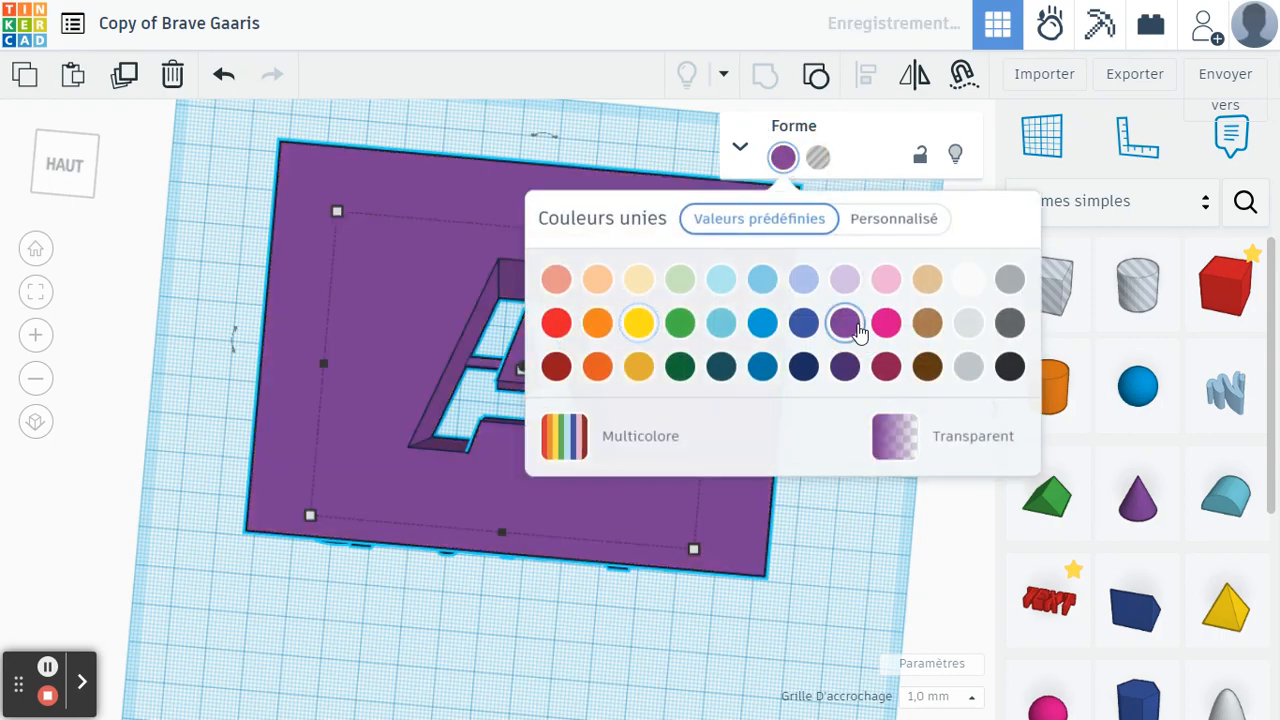
pyautogui.click(597, 322)
pyautogui.click(858, 537)
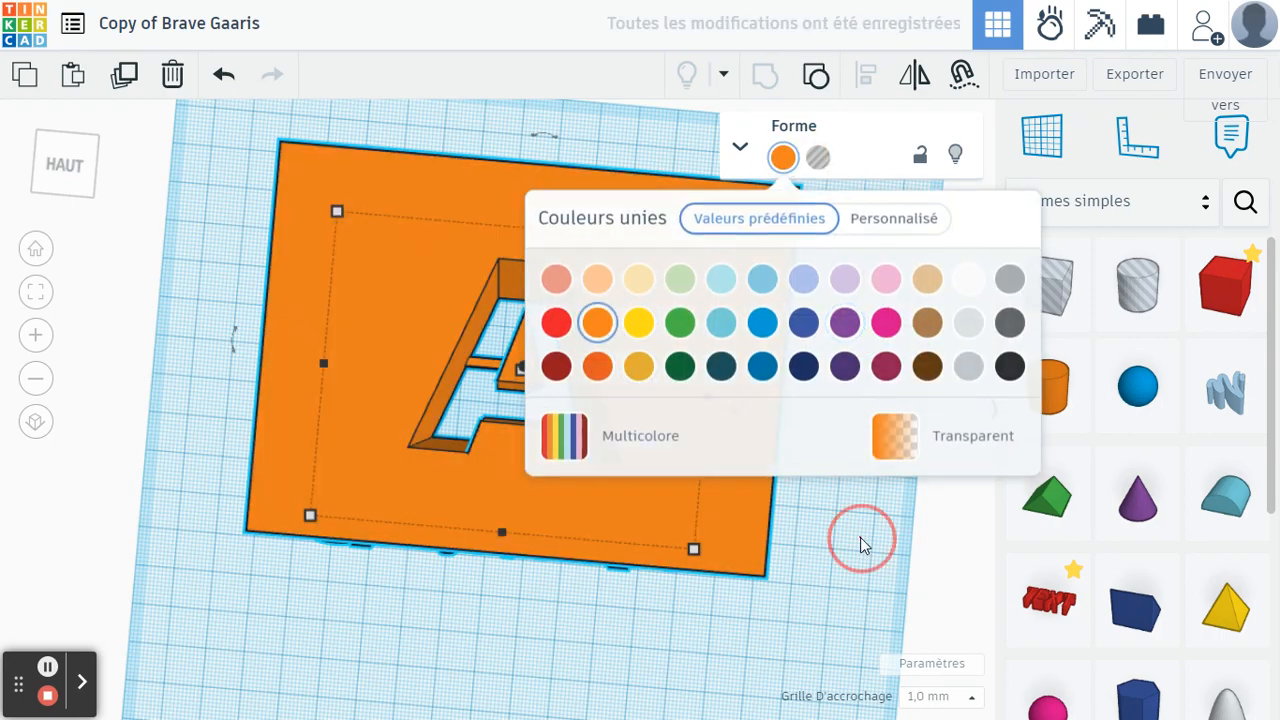